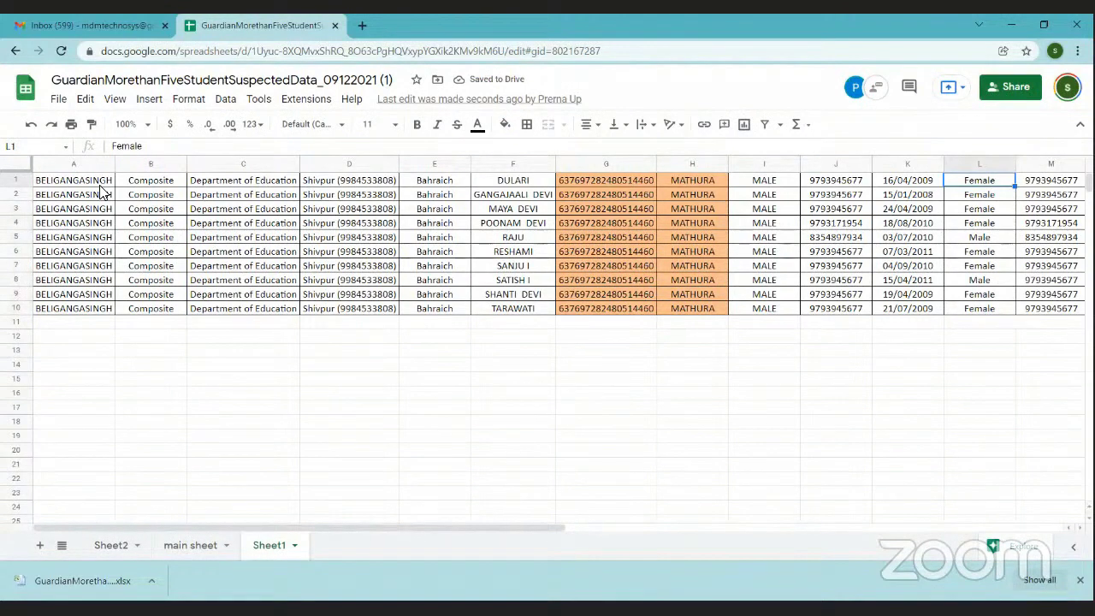
Review the first record on Sheet1 across its columns from student gender to the suspected-guardian remark and beyond
{"action": "key", "text": "Right"}
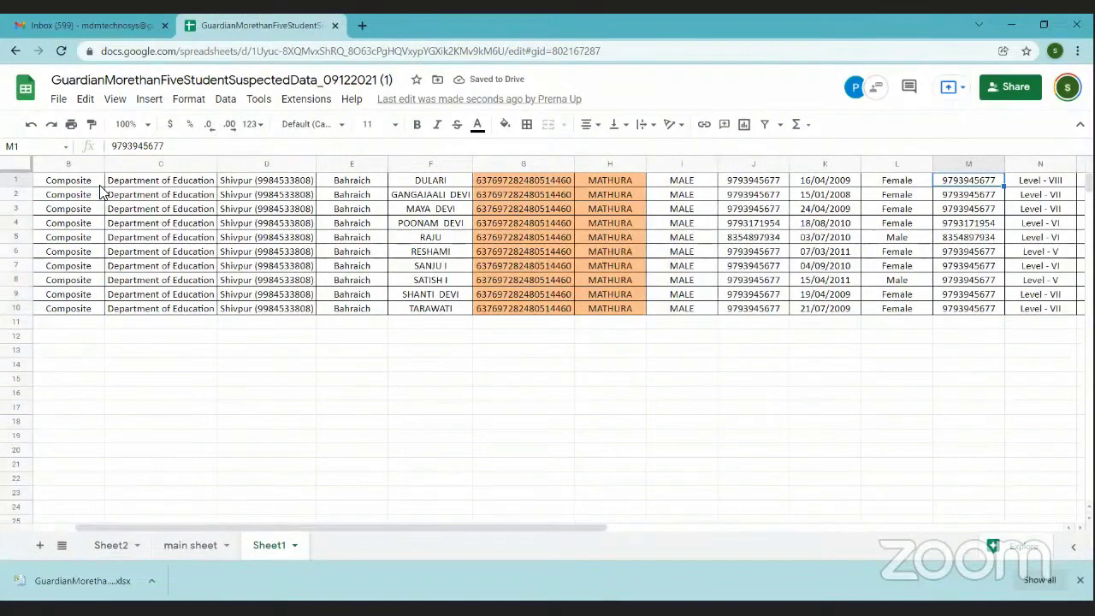
{"action": "key", "text": "Right"}
{"action": "key", "text": "Right"}
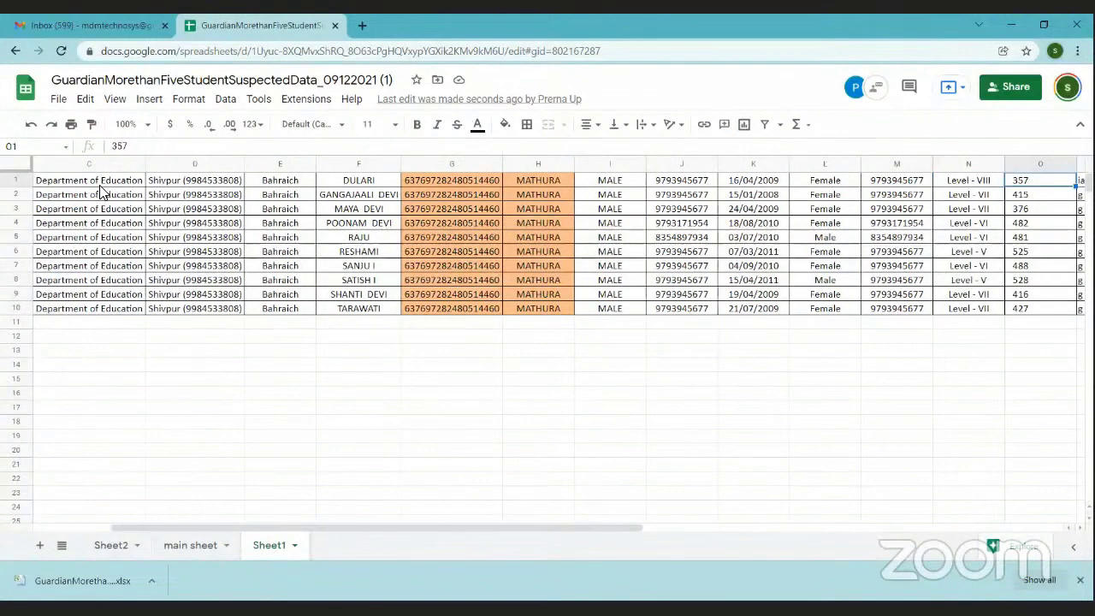
{"action": "key", "text": "Right"}
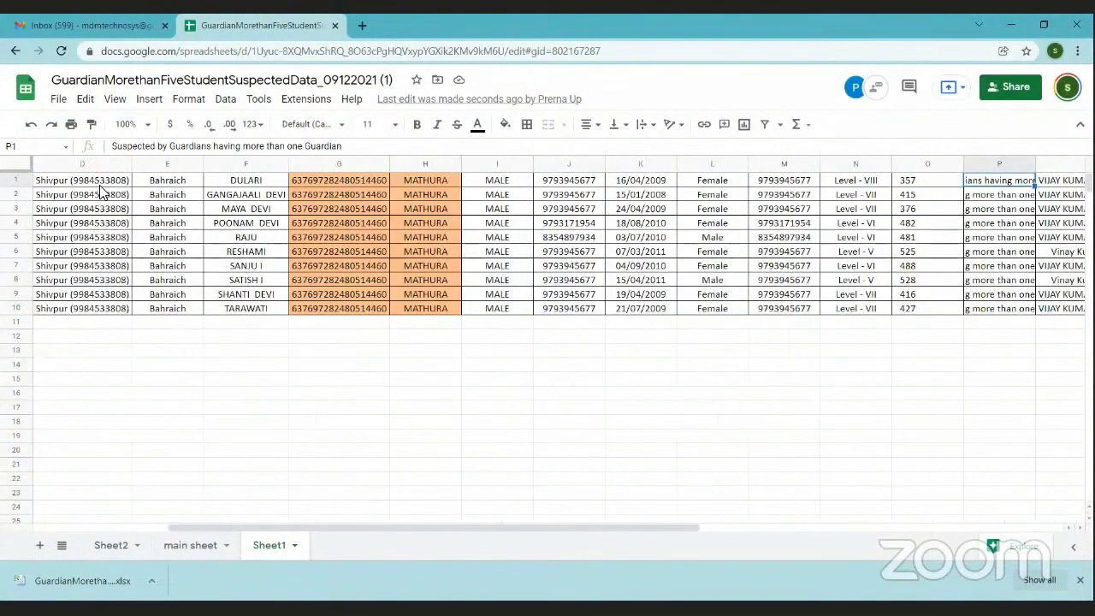
{"action": "scroll", "coordinate": [99, 190], "scroll_direction": "right", "scroll_amount": 5}
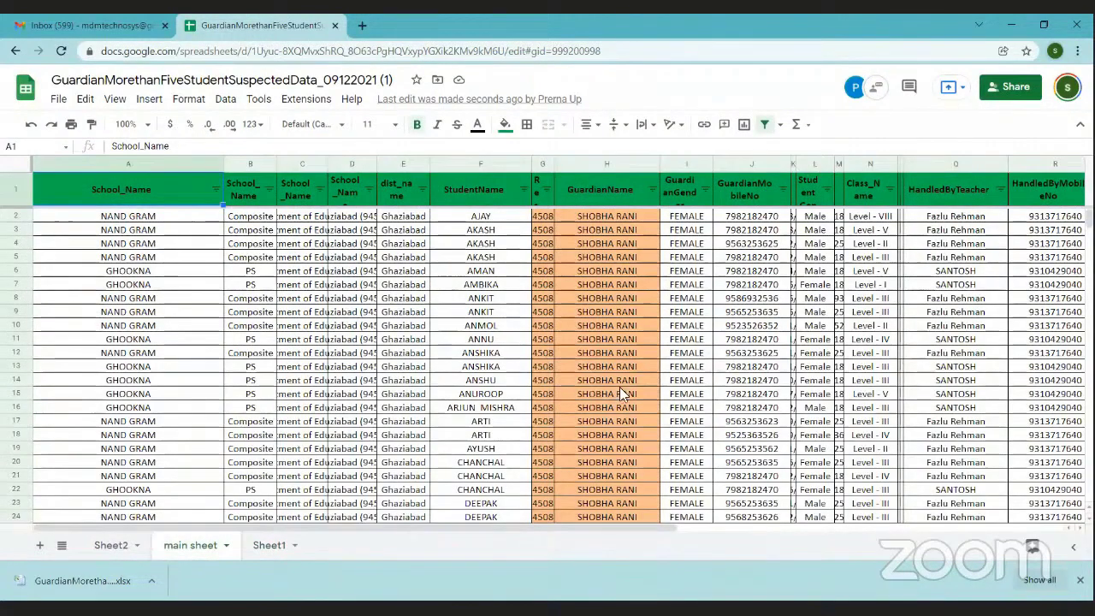
Select the repeated GuardianName entries on the main sheet from H2 down to H55
{"action": "left_click", "coordinate": [635, 213]}
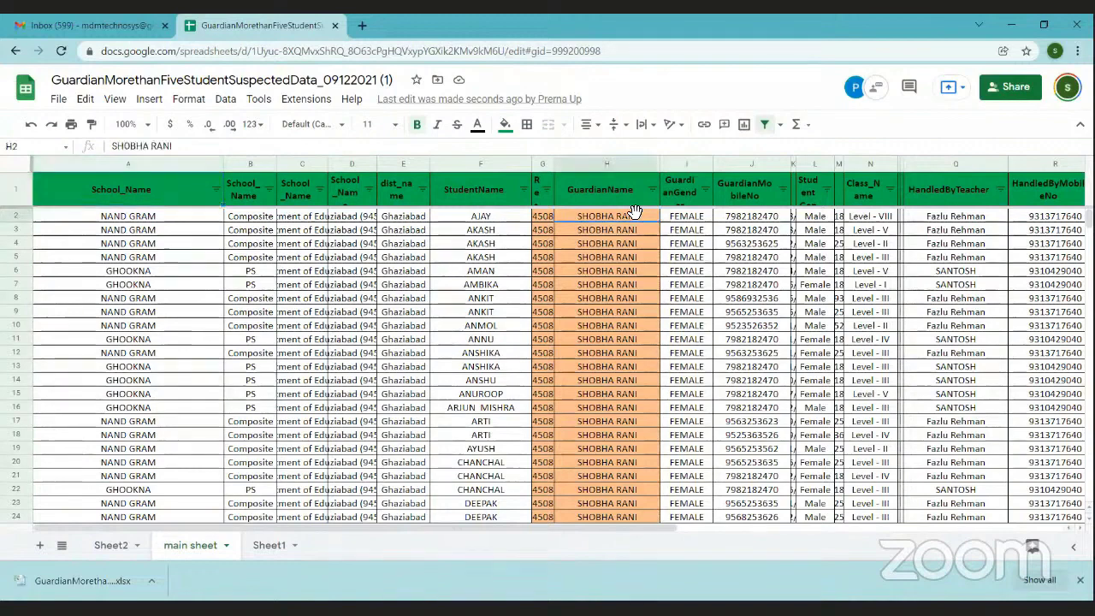
{"action": "key", "text": "ctrl+shift+Down"}
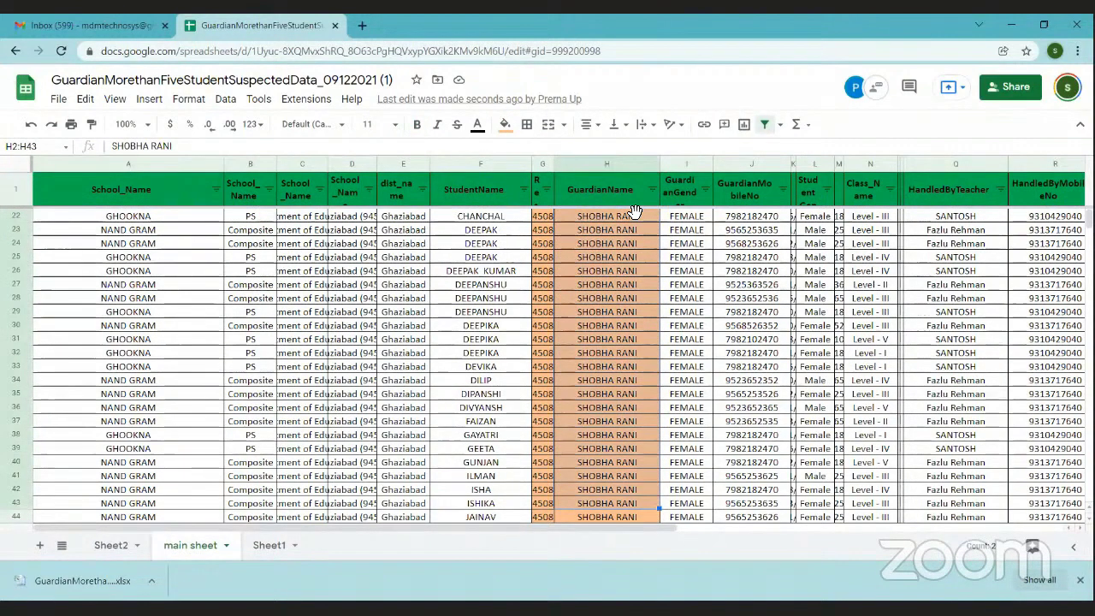
{"action": "key", "text": "ctrl+shift+Down"}
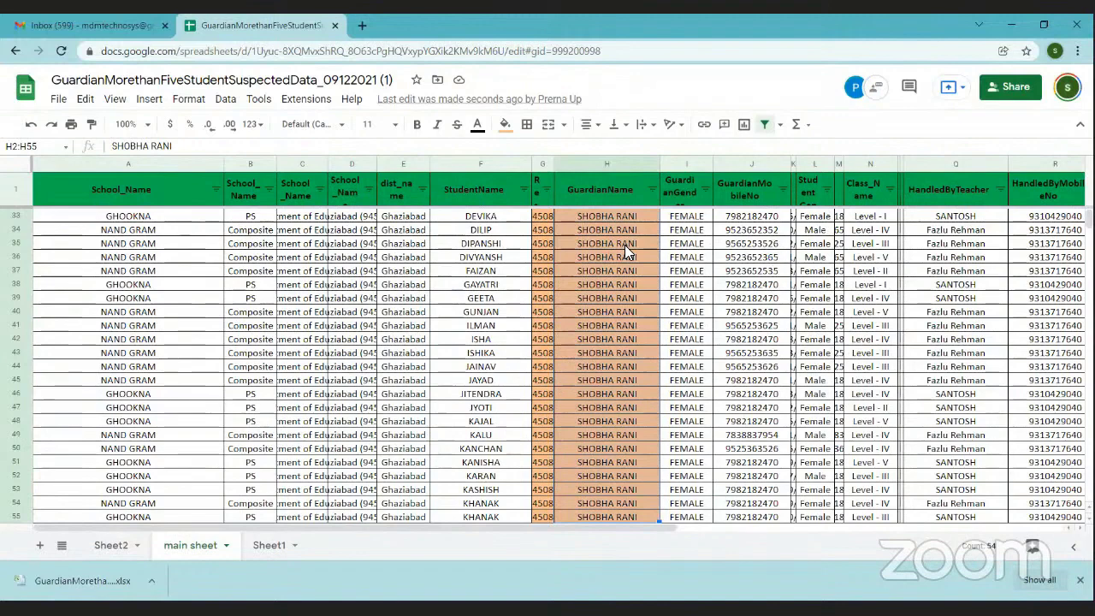
Check the dropout remark for row 35 in column U, then return to the School_Name cell of that row
{"action": "left_click", "coordinate": [624, 245]}
{"action": "key", "text": "ctrl+Right"}
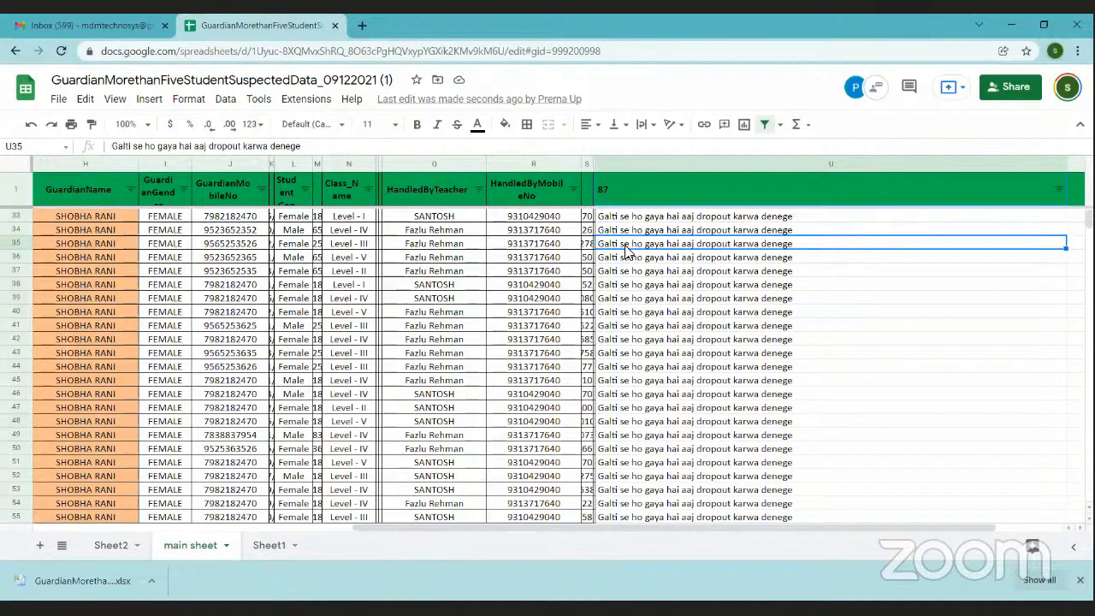
{"action": "key", "text": "ctrl+Left"}
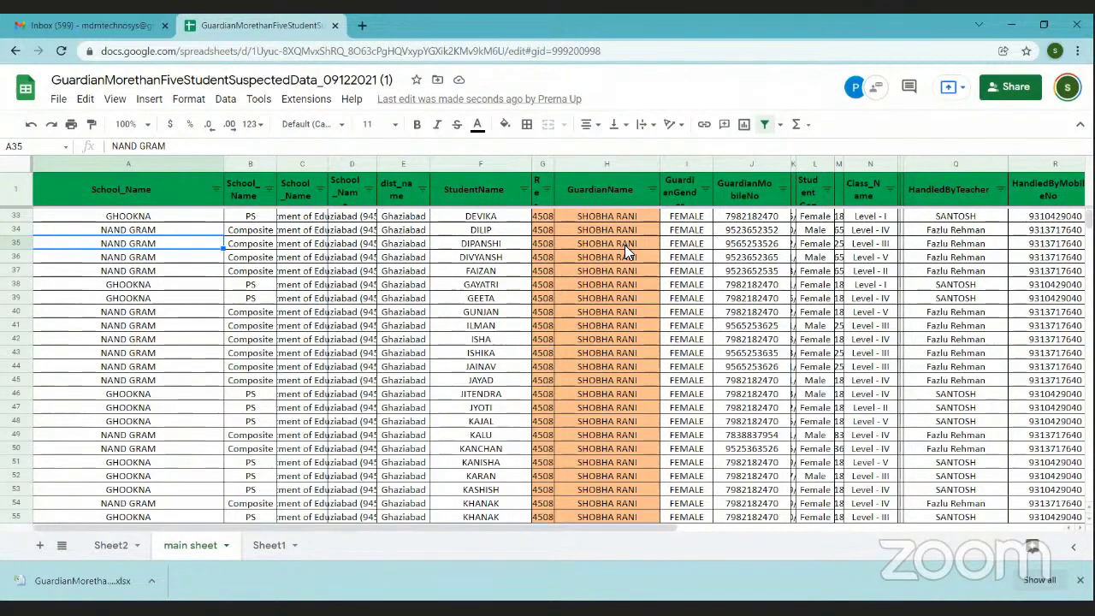
Examine row 33 across its school, district and student fields up to the GuardianName cell
{"action": "key", "text": "Up"}
{"action": "key", "text": "Up"}
{"action": "key", "text": "Right"}
{"action": "key", "text": "Right"}
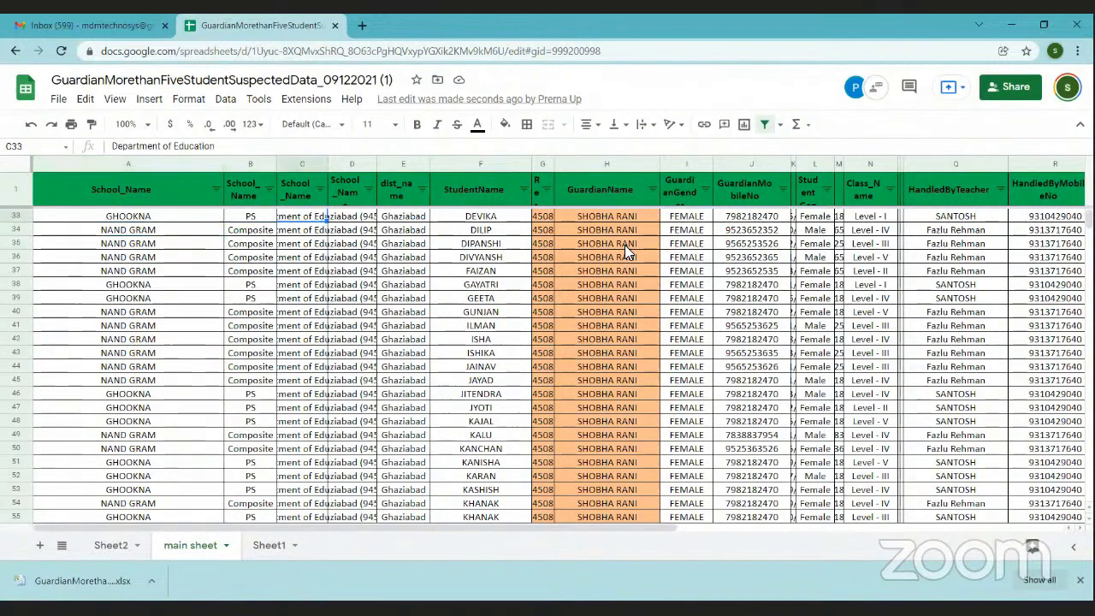
{"action": "key", "text": "Right"}
{"action": "key", "text": "Right"}
{"action": "key", "text": "Right"}
{"action": "key", "text": "Right"}
{"action": "key", "text": "Right"}
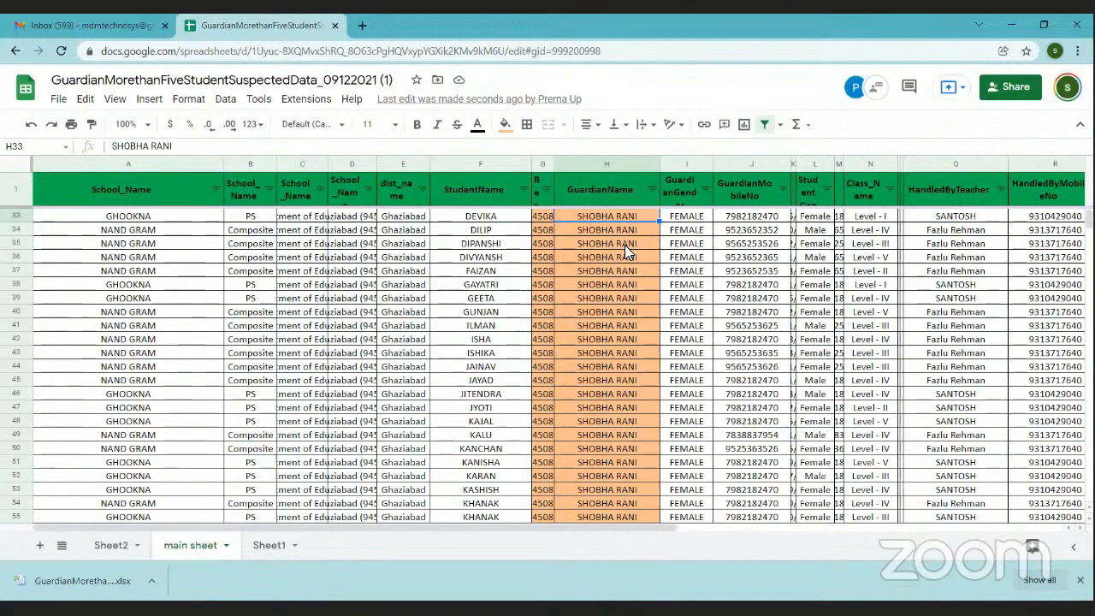
Examine the GuardianName column from row 33 down to row 113 for students registered under the same guardian
{"action": "key", "text": "Down"}
{"action": "key", "text": "Down"}
{"action": "key", "text": "Down"}
{"action": "key", "text": "Down"}
{"action": "key", "text": "Down"}
{"action": "key", "text": "Down"}
{"action": "key", "text": "Down"}
{"action": "key", "text": "Down"}
{"action": "key", "text": "Down"}
{"action": "key", "text": "Down"}
{"action": "key", "text": "Down"}
{"action": "key", "text": "Down"}
{"action": "key", "text": "Down"}
{"action": "key", "text": "Down"}
{"action": "key", "text": "Down"}
{"action": "key", "text": "Down"}
{"action": "key", "text": "Down"}
{"action": "key", "text": "Down"}
{"action": "key", "text": "Down"}
{"action": "key", "text": "Down"}
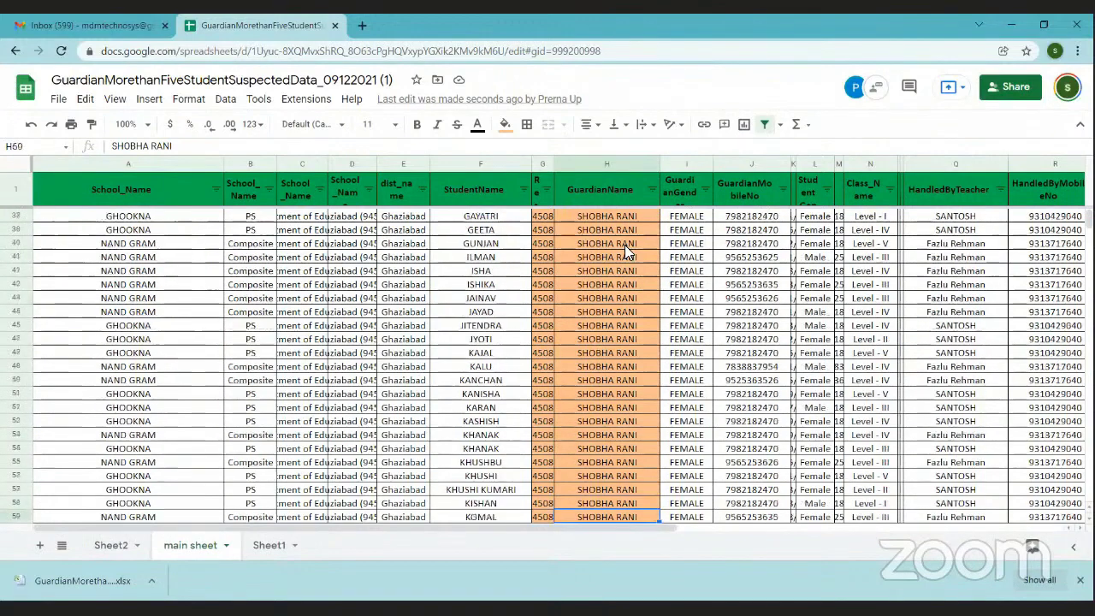
{"action": "key", "text": "Down"}
{"action": "key", "text": "Down"}
{"action": "key", "text": "Down"}
{"action": "key", "text": "Down"}
{"action": "key", "text": "Down"}
{"action": "key", "text": "Down"}
{"action": "key", "text": "Down"}
{"action": "key", "text": "Down"}
{"action": "key", "text": "Down"}
{"action": "key", "text": "Down"}
{"action": "key", "text": "Down"}
{"action": "key", "text": "Down"}
{"action": "key", "text": "Down"}
{"action": "key", "text": "Down"}
{"action": "key", "text": "Down"}
{"action": "key", "text": "Down"}
{"action": "key", "text": "Down"}
{"action": "key", "text": "Down"}
{"action": "key", "text": "Down"}
{"action": "key", "text": "Down"}
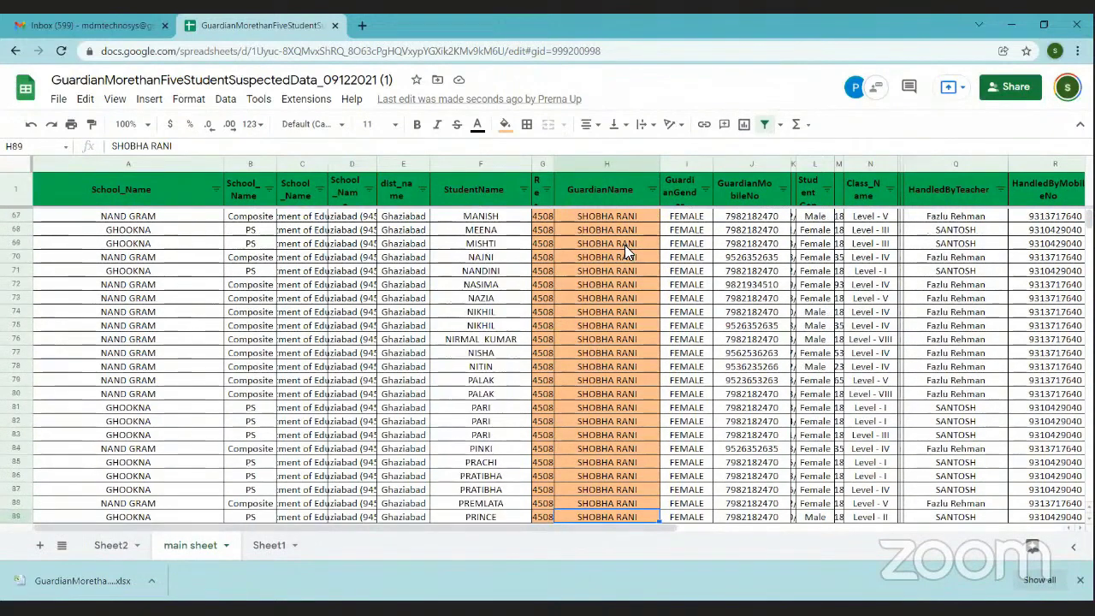
{"action": "key", "text": "Down"}
{"action": "key", "text": "Down"}
{"action": "key", "text": "Down"}
{"action": "key", "text": "Down"}
{"action": "key", "text": "Down"}
{"action": "key", "text": "Down"}
{"action": "key", "text": "Down"}
{"action": "key", "text": "Down"}
{"action": "key", "text": "Down"}
{"action": "key", "text": "Down"}
{"action": "key", "text": "Down"}
{"action": "key", "text": "Down"}
{"action": "key", "text": "Down"}
{"action": "key", "text": "Down"}
{"action": "key", "text": "Down"}
{"action": "key", "text": "Down"}
{"action": "key", "text": "Down"}
{"action": "key", "text": "Down"}
{"action": "key", "text": "Down"}
{"action": "key", "text": "Down"}
Review row 113 from the guardian fields across to the bank name in column T, and inspect the mobile number in M113
{"action": "key", "text": "Right"}
{"action": "key", "text": "Right"}
{"action": "key", "text": "Right"}
{"action": "key", "text": "Right"}
{"action": "key", "text": "Right"}
{"action": "key", "text": "Right"}
{"action": "key", "text": "Right"}
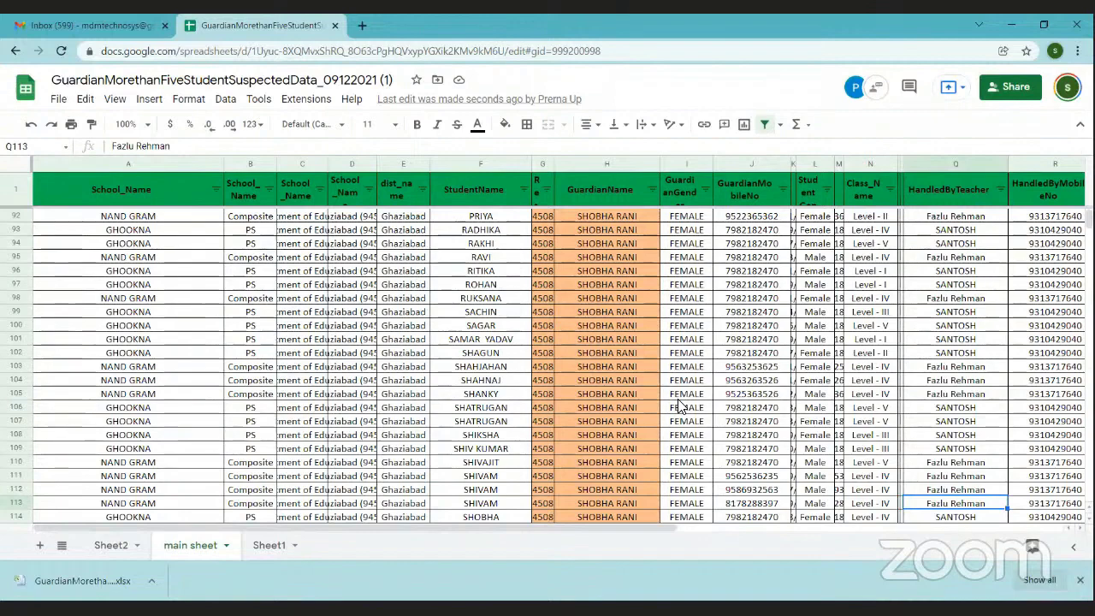
{"action": "key", "text": "Right"}
{"action": "key", "text": "Right"}
{"action": "key", "text": "Right"}
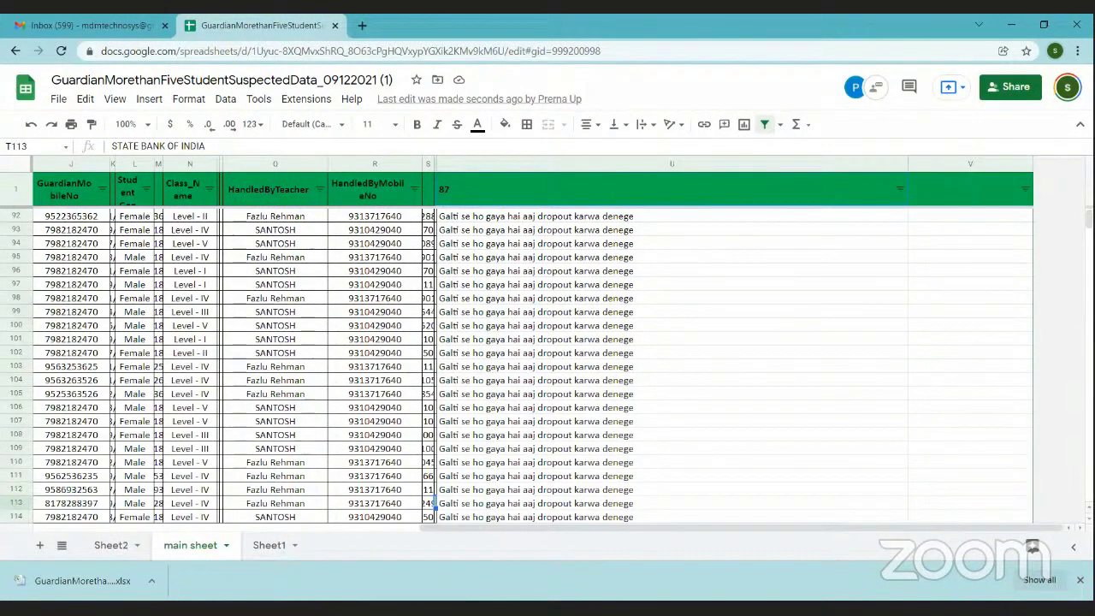
{"action": "left_click", "coordinate": [158, 503]}
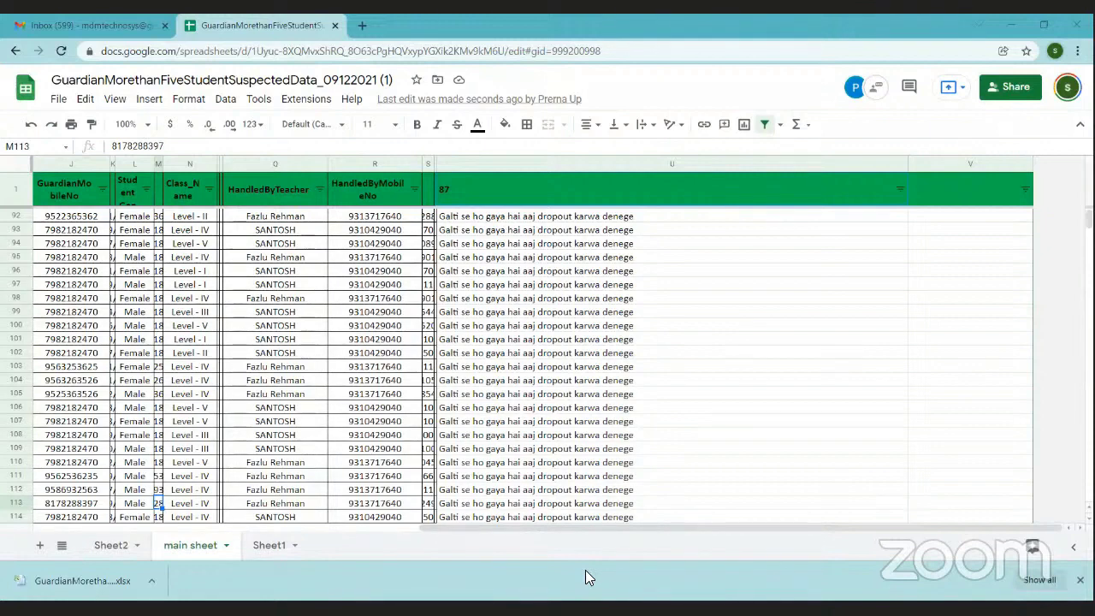
Switch to the mirrored Redmi 5A phone app and return from the suspected guardians list to the DashBoard
{"action": "left_click", "coordinate": [803, 302]}
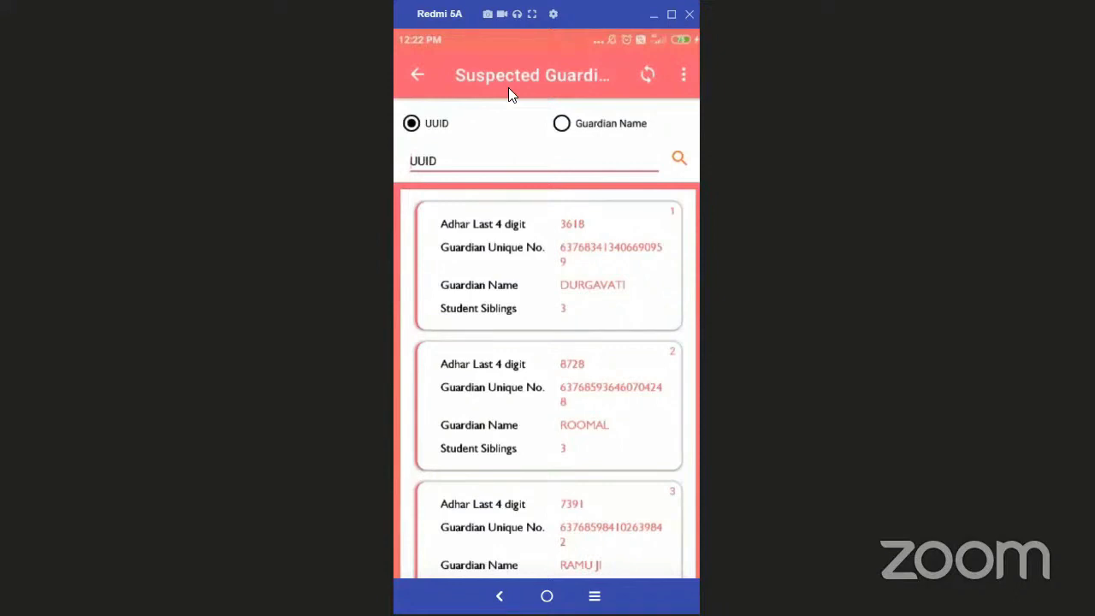
{"action": "right_click", "coordinate": [602, 345]}
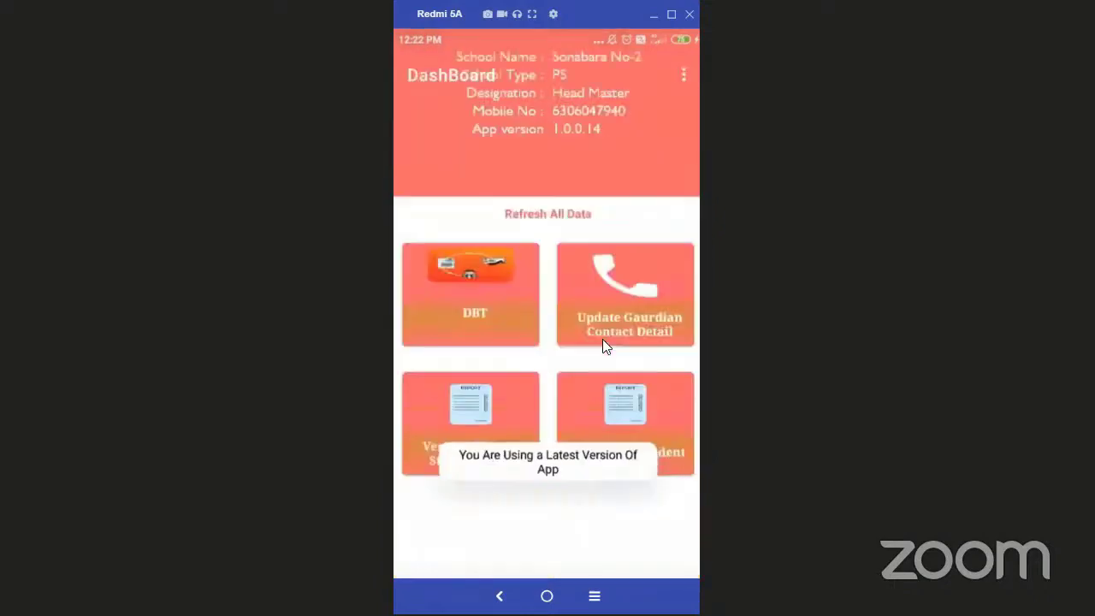